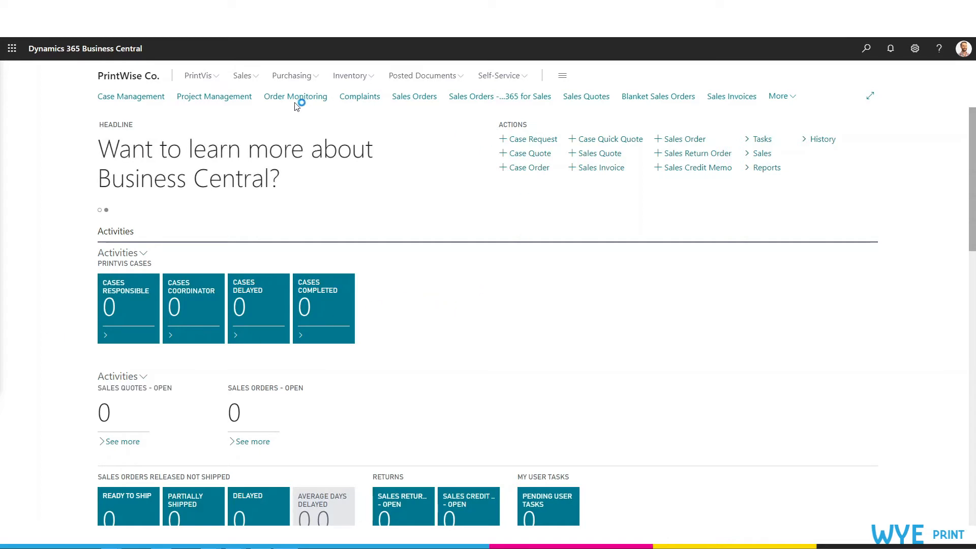
Step: Open the Customers list for editing in Excel and enable editing in the downloaded Customer_Card (2).xlsx workbook
click(249, 75)
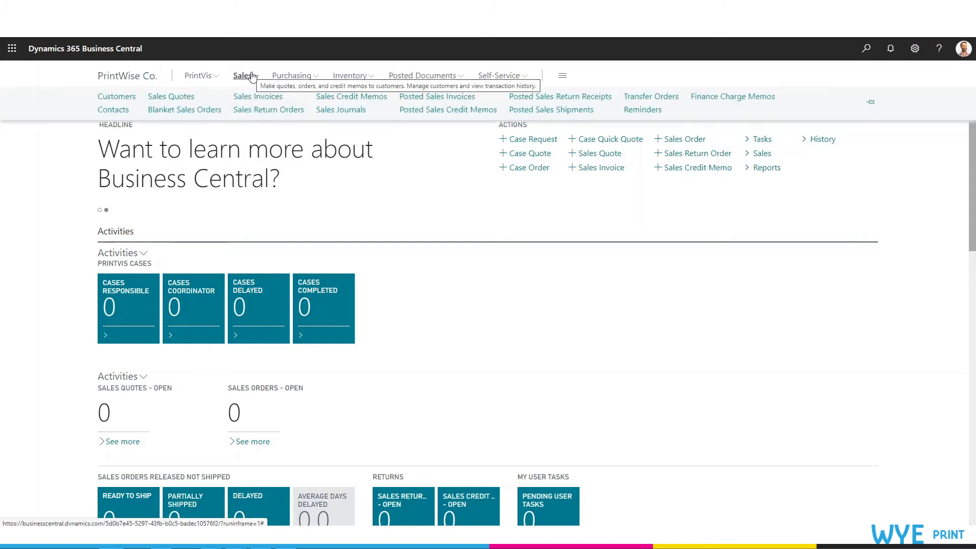
click(113, 98)
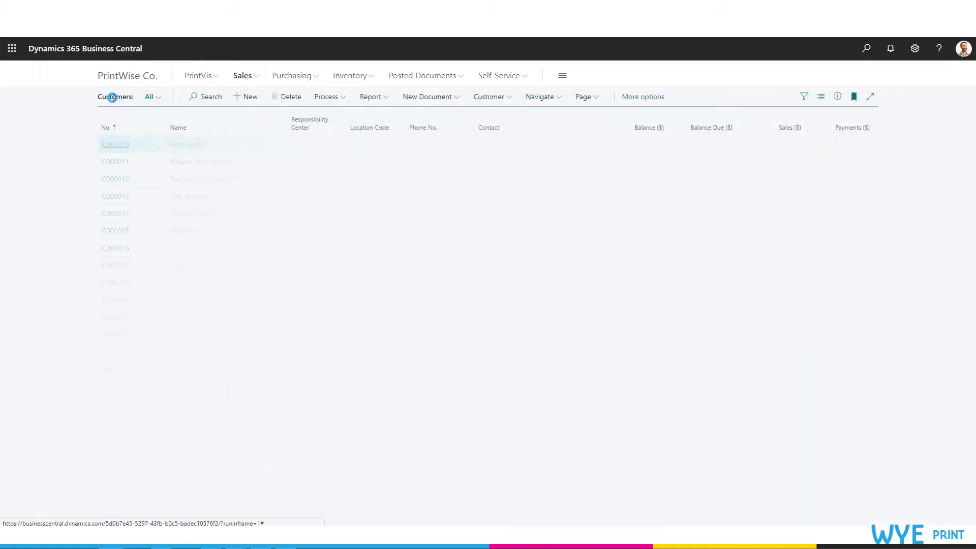
click(585, 99)
click(552, 136)
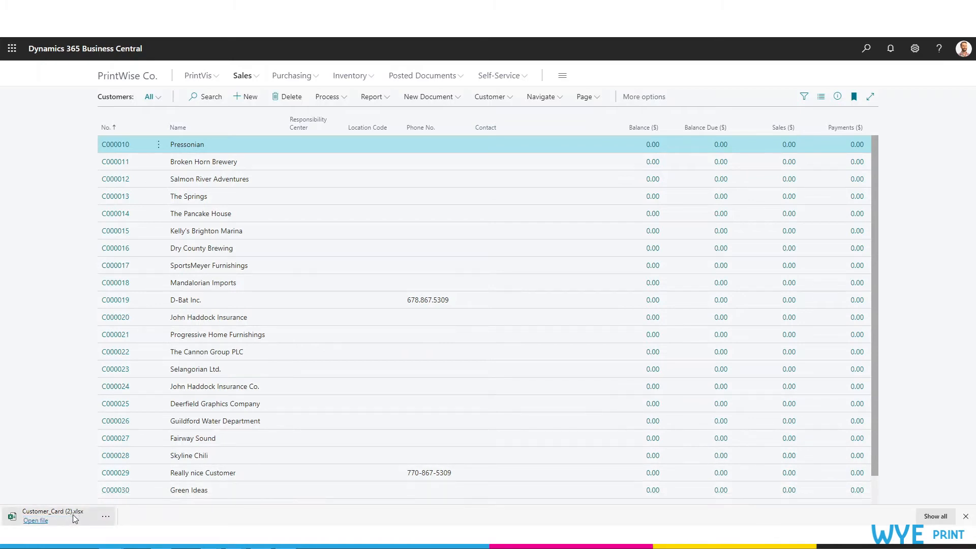
click(72, 514)
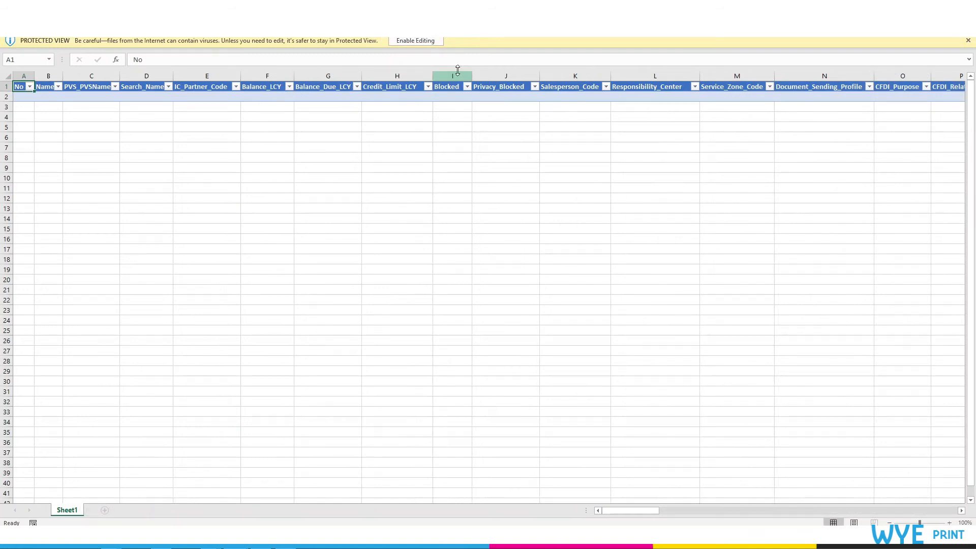
click(420, 40)
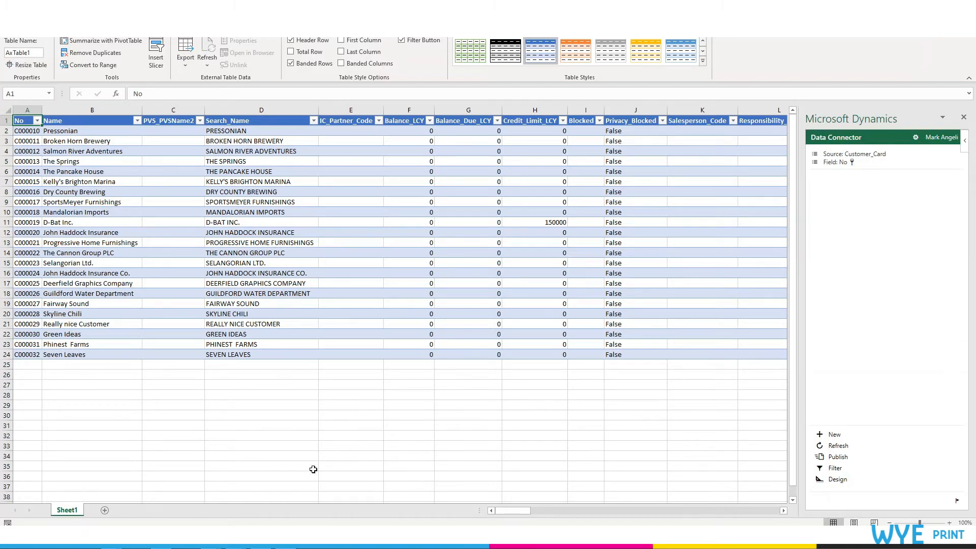
Step: Fill the US country/region code from the first customer down through all customer rows
drag(514, 510, 568, 510)
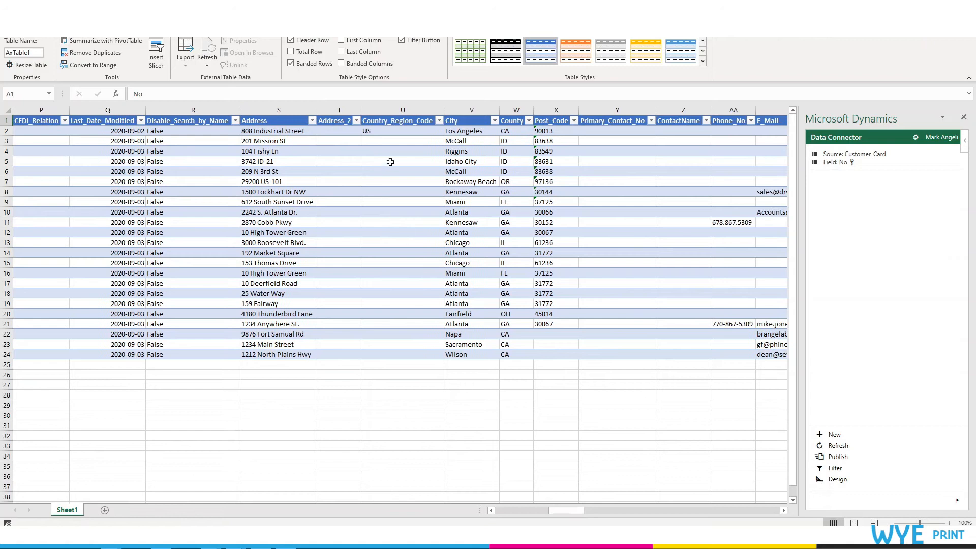
click(380, 132)
drag(443, 136, 424, 357)
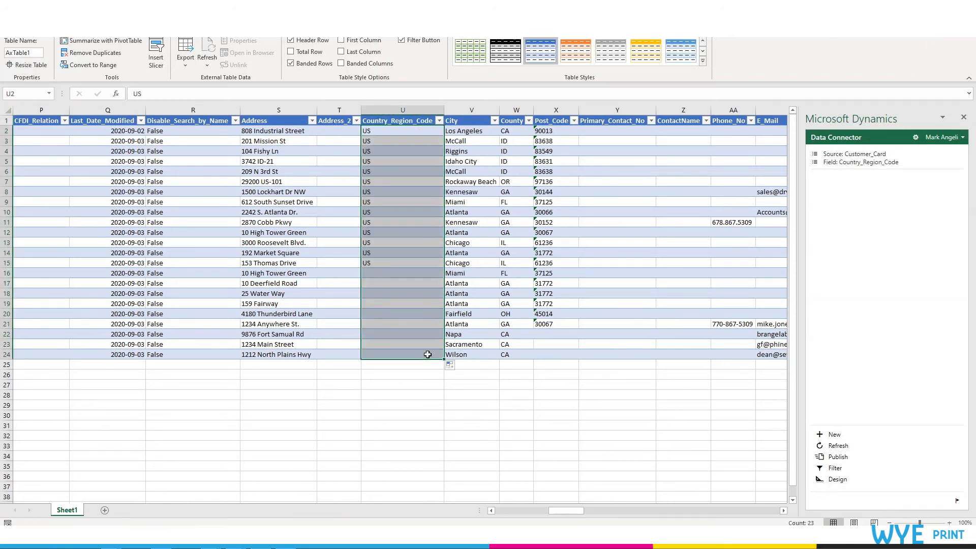
Step: Enter the salesperson codes AH, AH, MA, LS and TK for the first five customers
drag(561, 512, 507, 512)
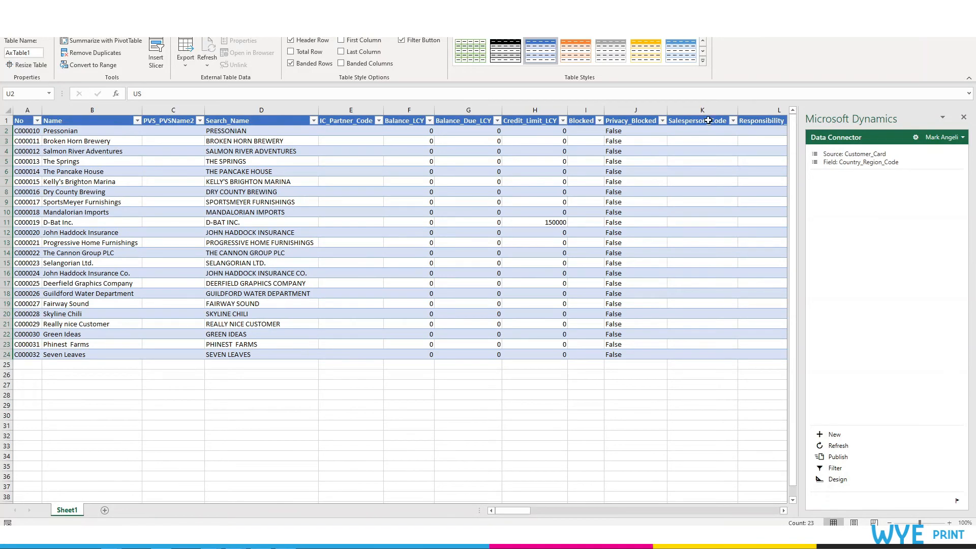
click(706, 139)
click(707, 131)
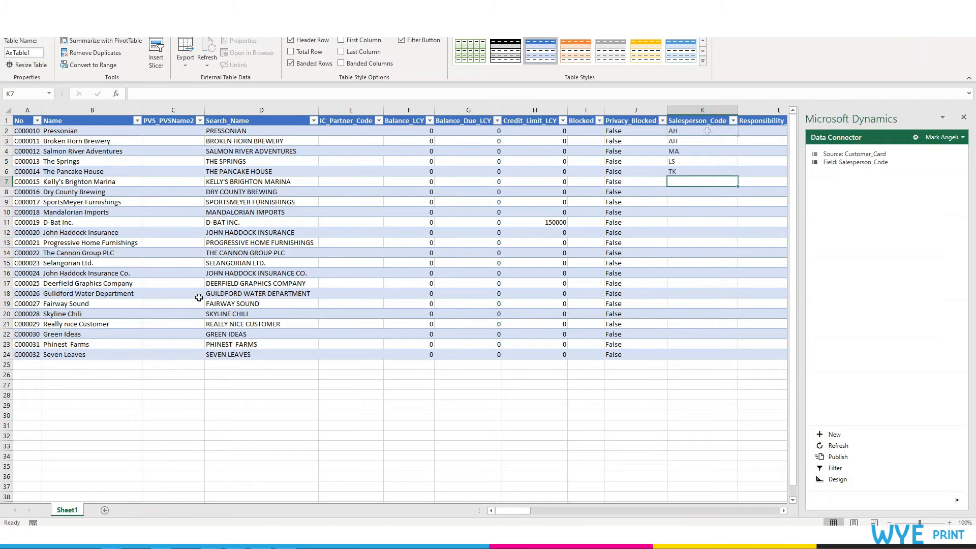
Step: Add a customer row below the table with its customer number, name Super Awesome Customer and search name Super Awesome Co
click(28, 365)
text(C000033)
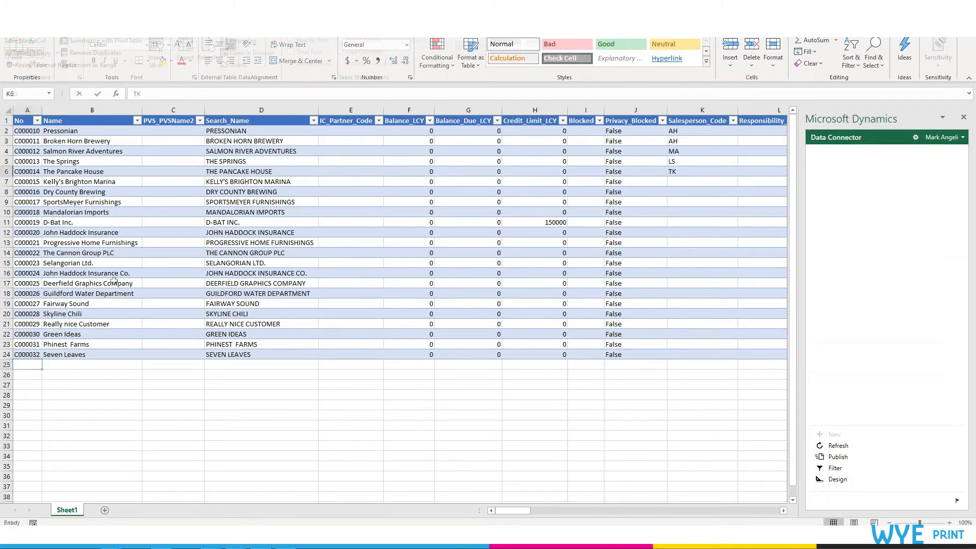
key(Tab)
text(Super Awesome Customer)
key(Tab)
key(Tab)
text(Super Awesome Co.)
Step: Set the new customer's salesperson code to JL
key(Tab)
key(Tab)
key(Tab)
key(Tab)
key(Tab)
key(Tab)
key(Tab)
text(JL)
Step: Enter the street address in the new customer's Address column
key(Tab)
key(Tab)
key(Tab)
key(Tab)
key(Tab)
key(Tab)
key(Tab)
key(Tab)
text(1234 Any Street)
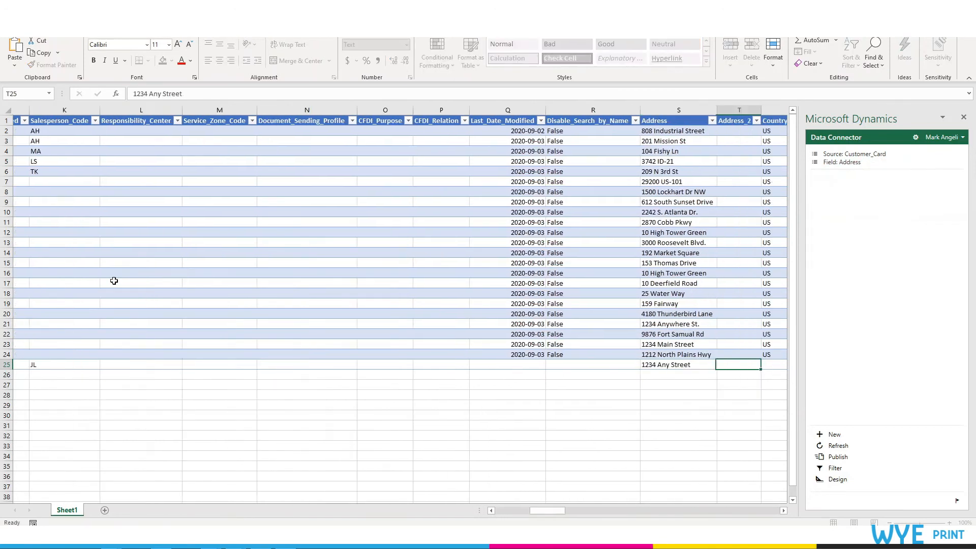
Step: Set the new customer's country/region code to US and fill in the city, state and postal code
key(Tab)
key(Tab)
text(US)
key(Tab)
text(Marietta)
key(Tab)
text(GA)
key(Tab)
text(30067)
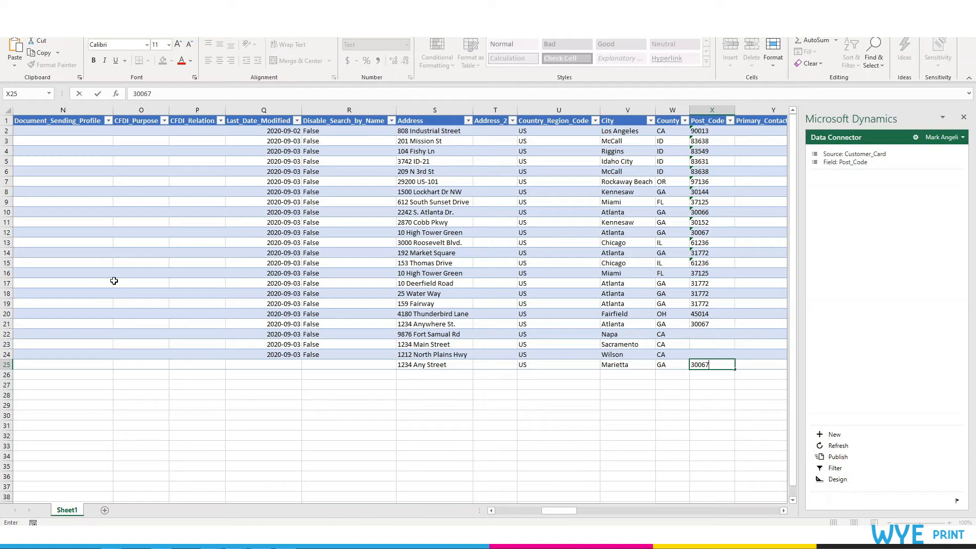
Step: Try to publish the workbook's customer changes to Business Central
drag(569, 514, 526, 509)
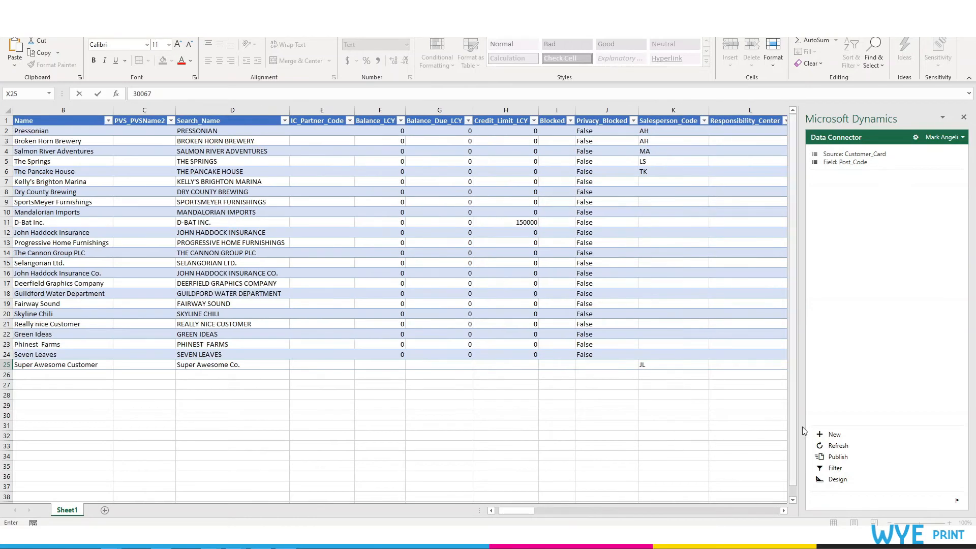
click(836, 457)
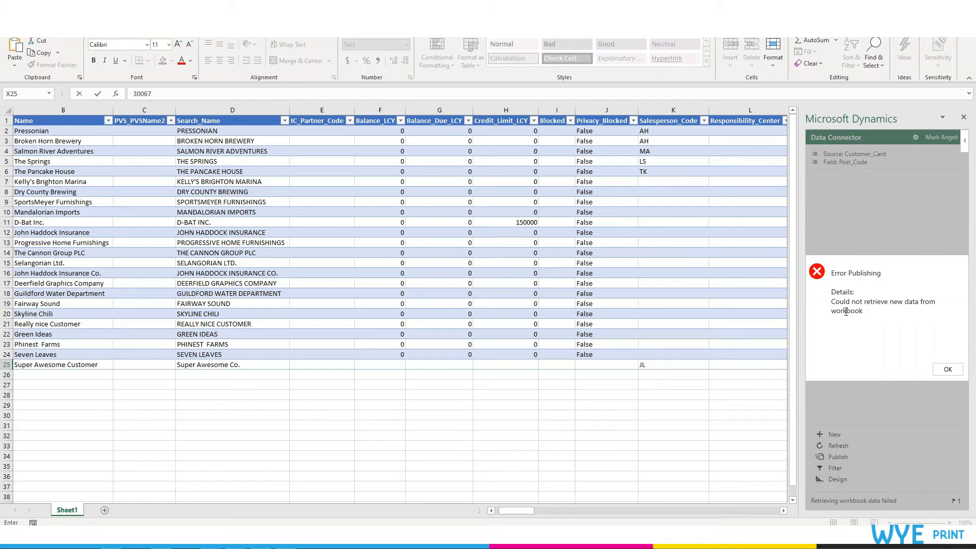
click(947, 369)
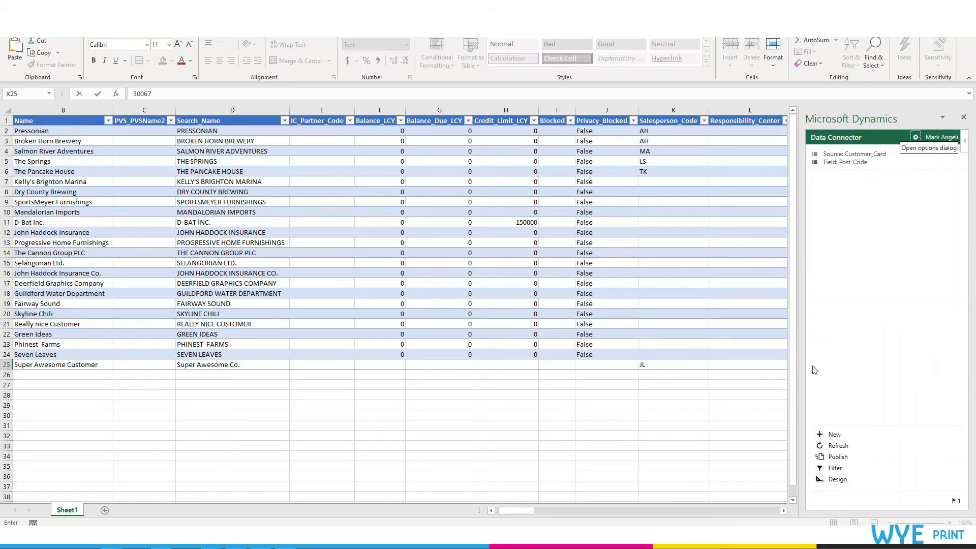
Step: Clear the salesperson codes of Super Awesome Customer, The Springs and The Pancake House
click(662, 363)
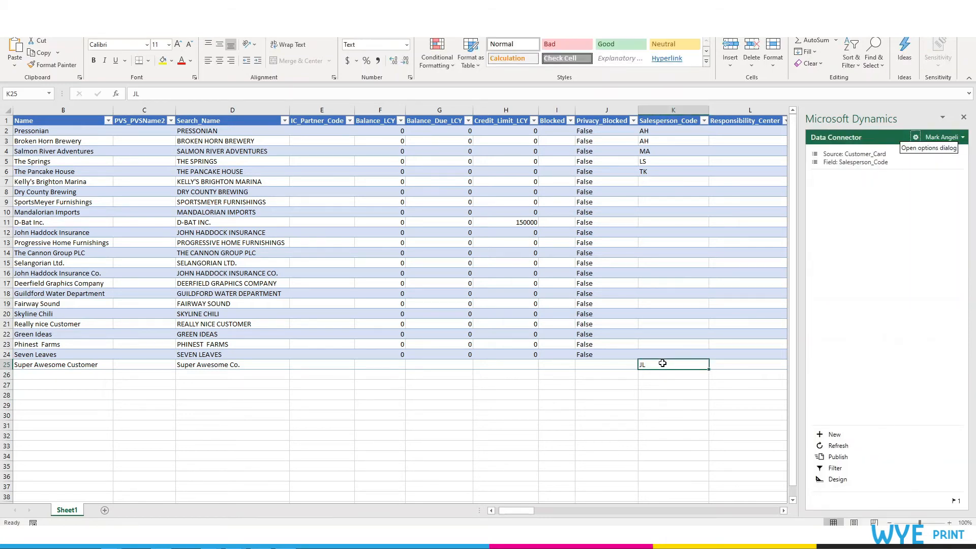
key(Delete)
click(652, 160)
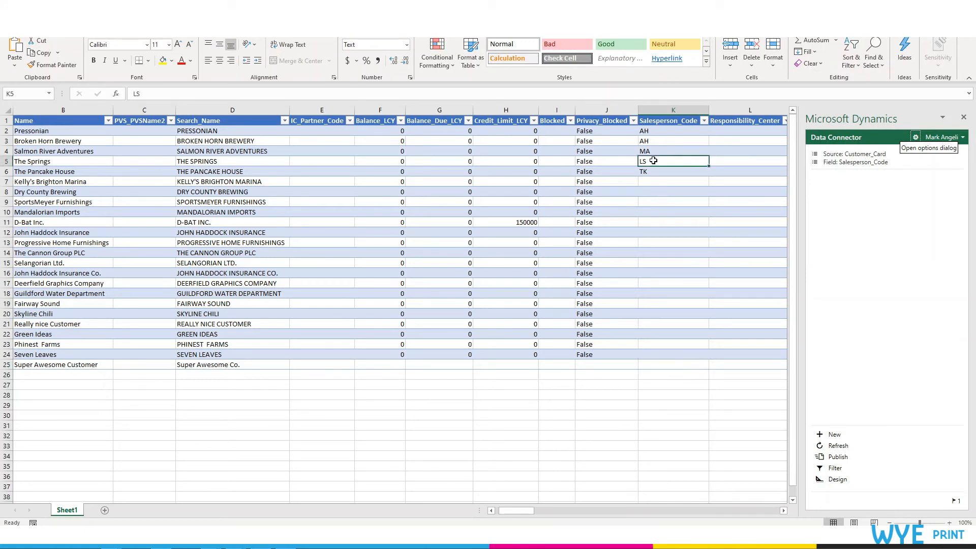
key(shift+Down)
key(Delete)
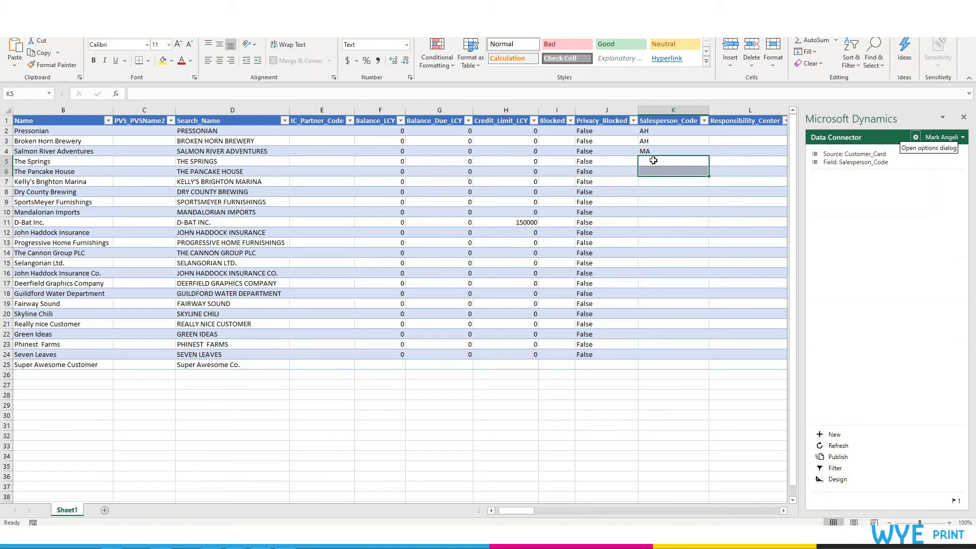
Step: Publish the corrected customer data to Business Central and review the address columns in the workbook
click(832, 457)
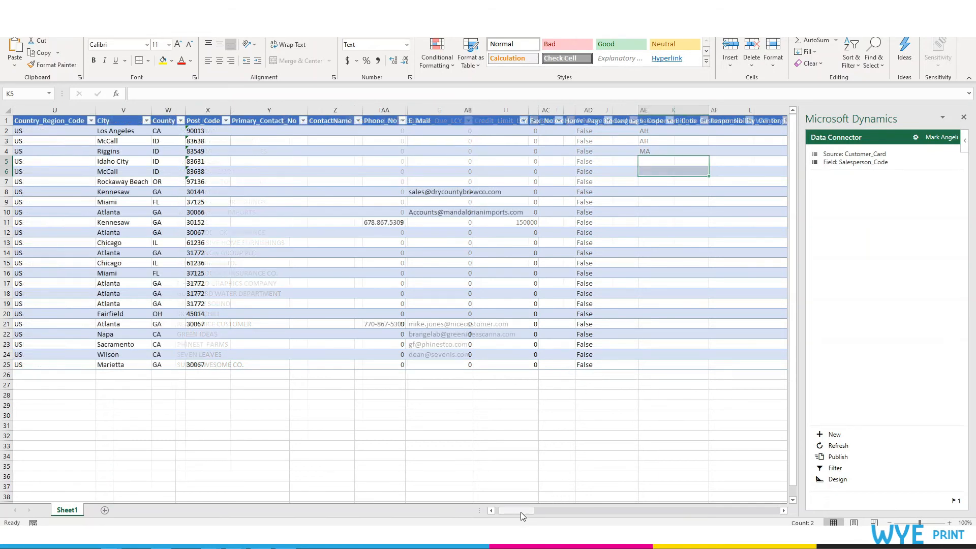
drag(521, 511, 552, 510)
drag(552, 510, 551, 511)
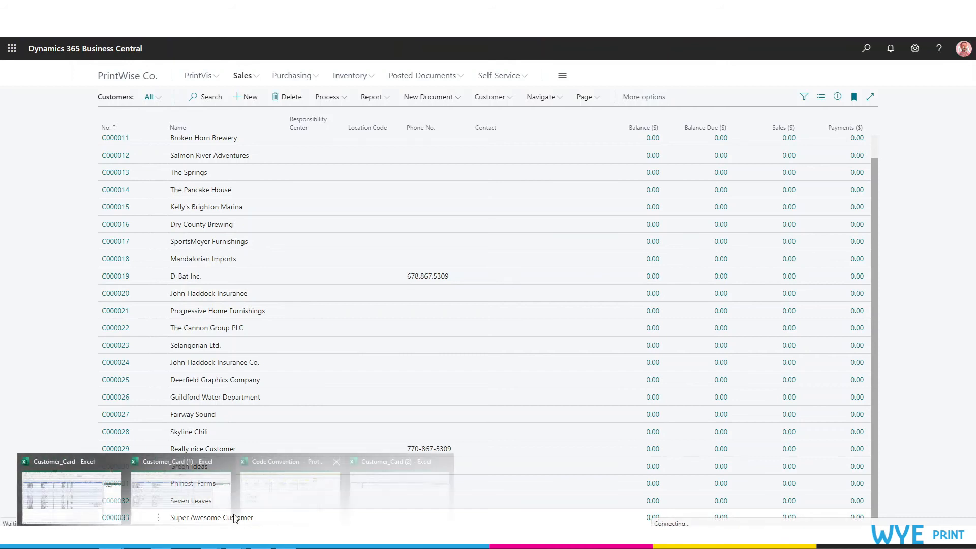
Step: Switch back to the Customer_Card (2) workbook in Excel and delete the Super Awesome Customer row
click(420, 504)
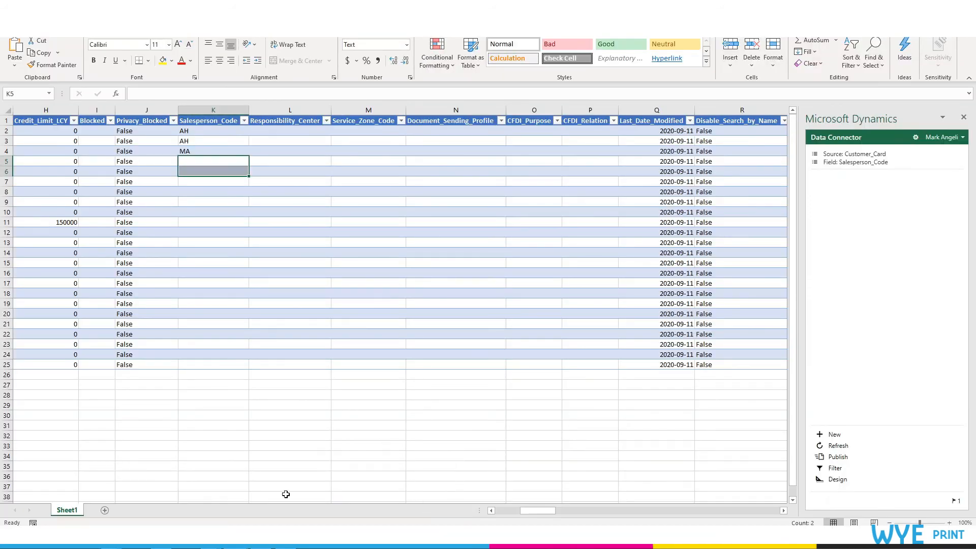
click(513, 511)
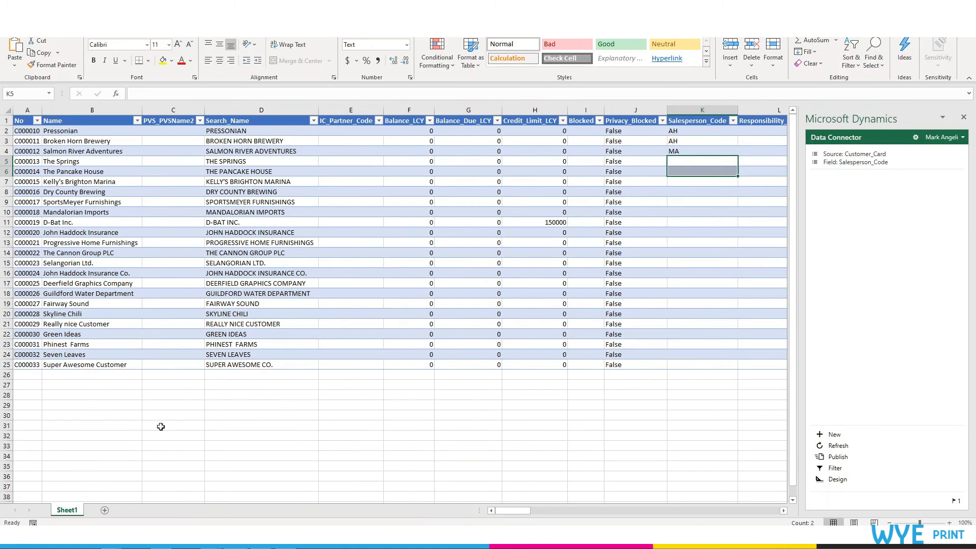
click(5, 364)
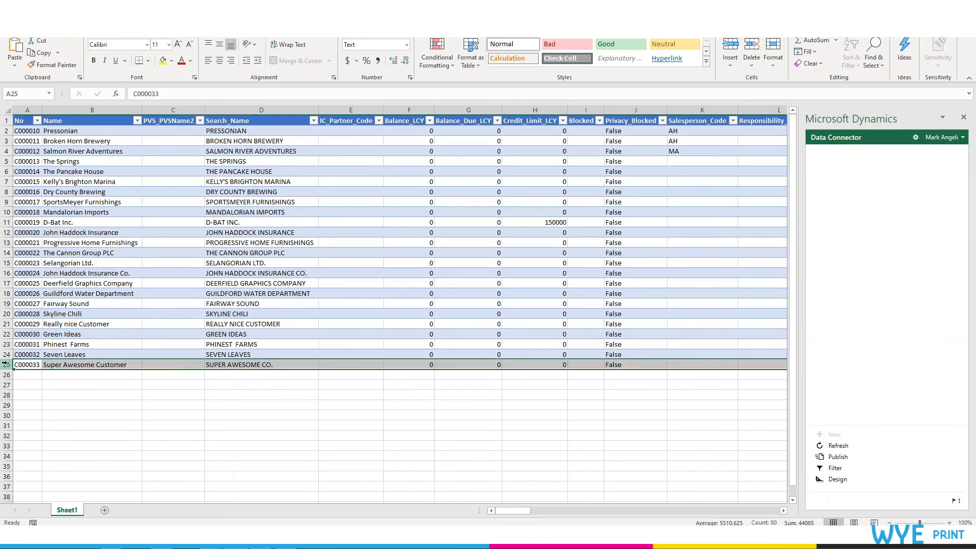
right_click(5, 364)
click(42, 281)
Step: Start publishing the row deletion but decline it, and refresh the data to overwrite the workbook changes
click(846, 458)
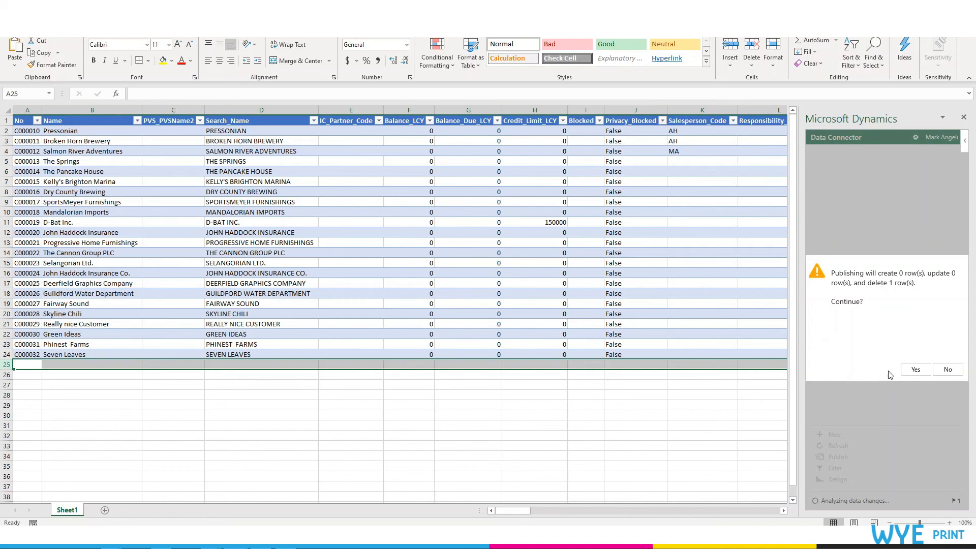
click(946, 368)
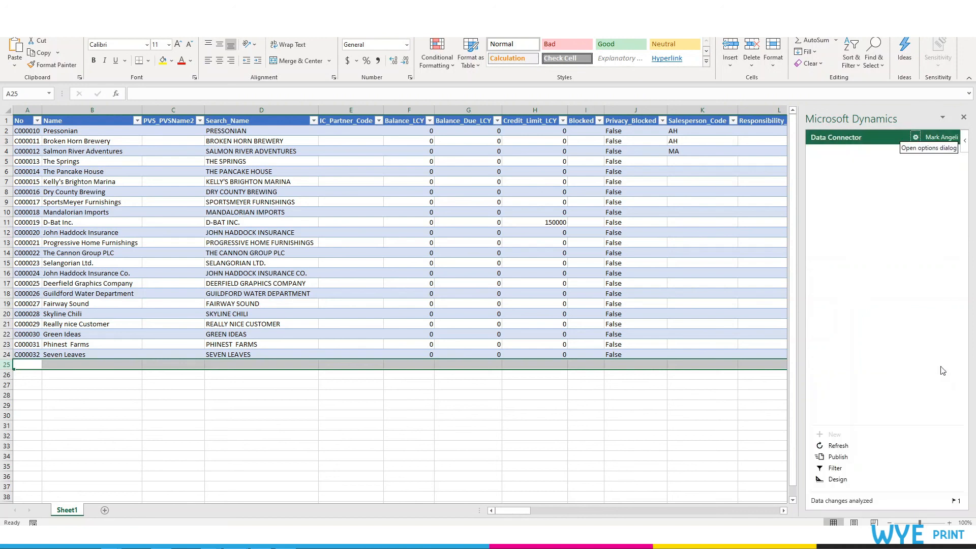
click(833, 445)
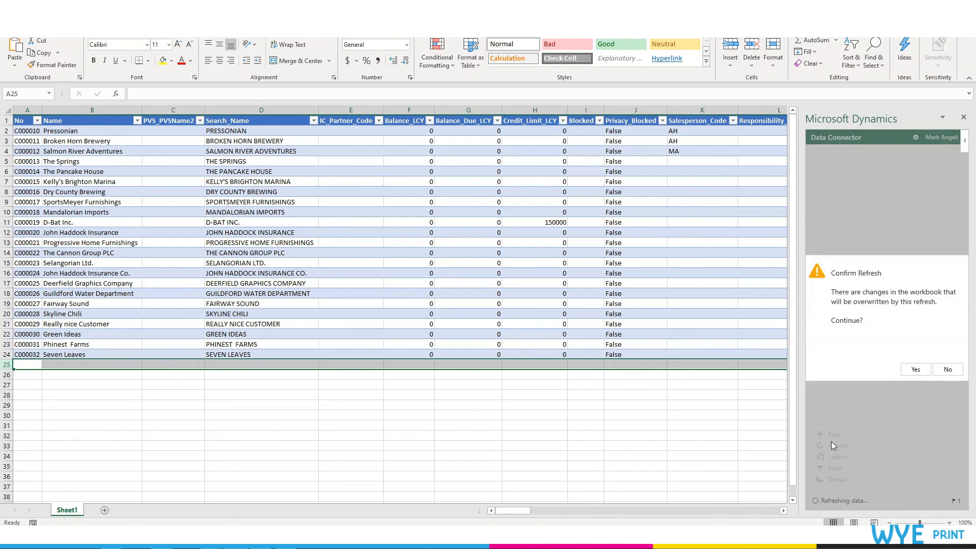
click(915, 369)
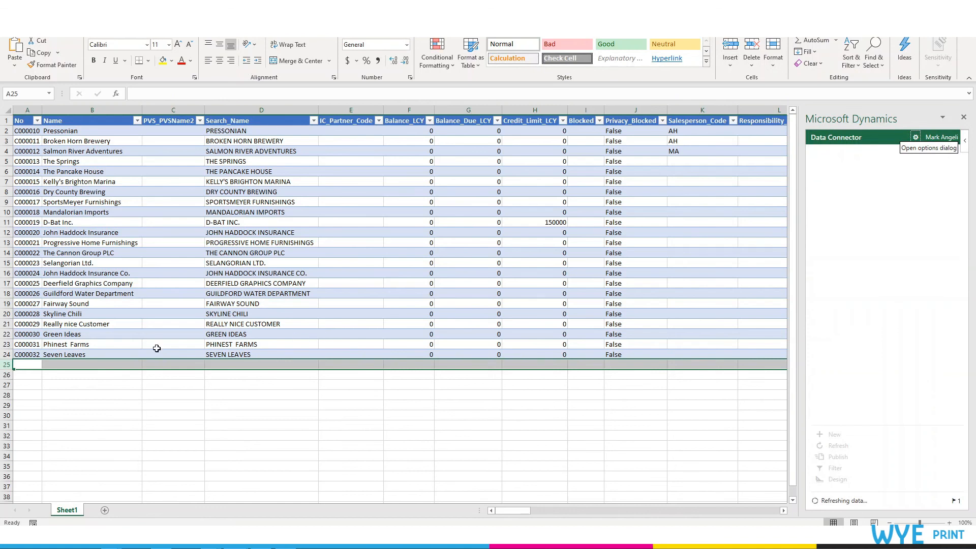